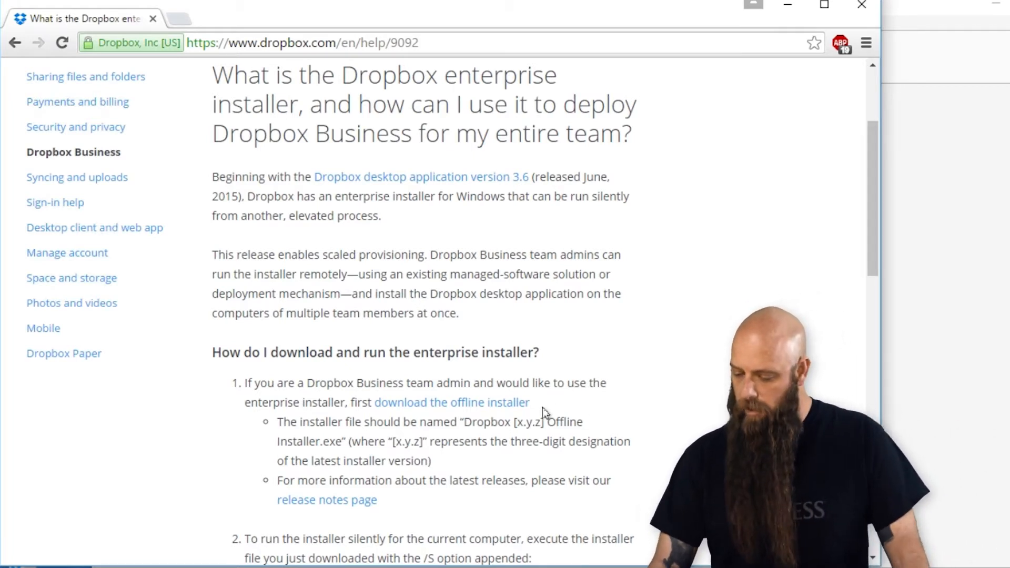
- Download the Dropbox offline installer from the enterprise installer help page and minimise the browser
click(452, 405)
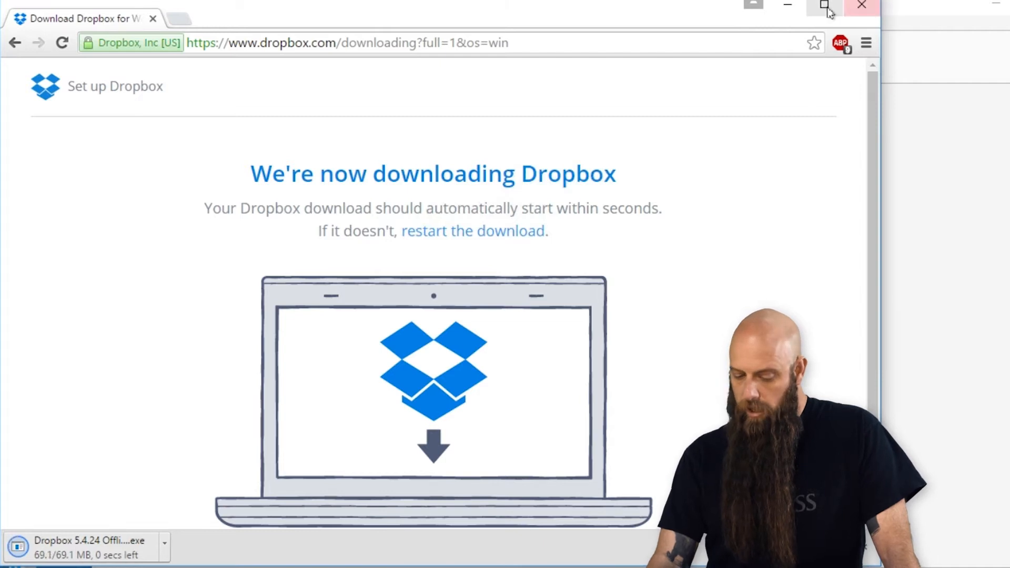
click(788, 6)
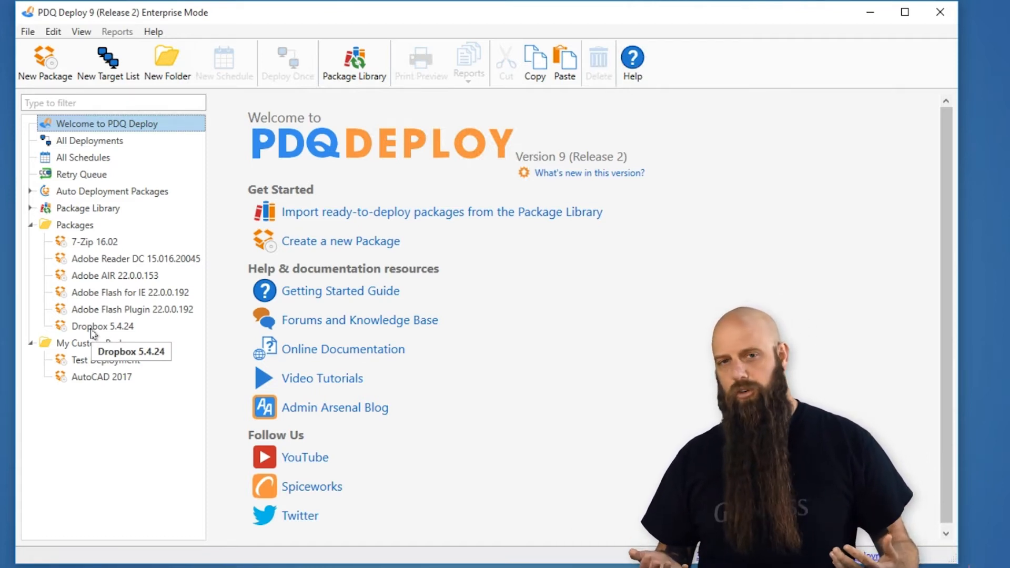
- Open the Dropbox 5.4.24 package in PDQ Deploy and review the install file and parameters of its Install Dropbox step
double_click(92, 328)
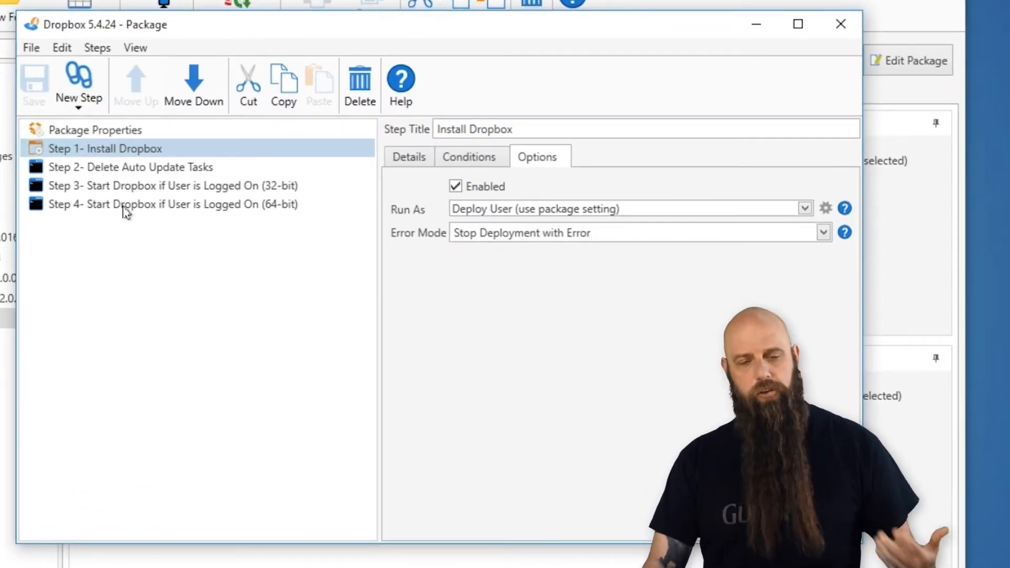
click(112, 149)
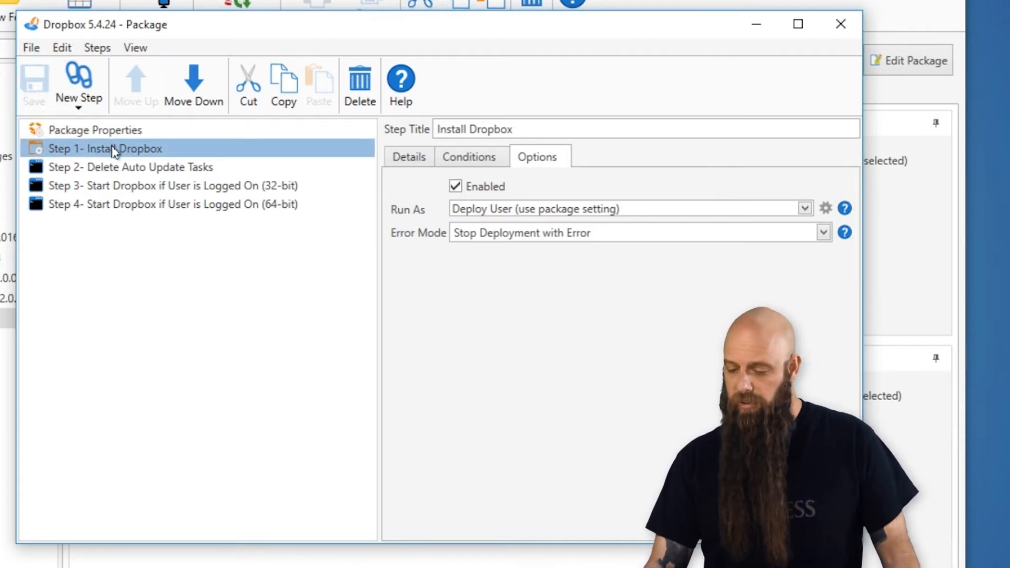
click(396, 160)
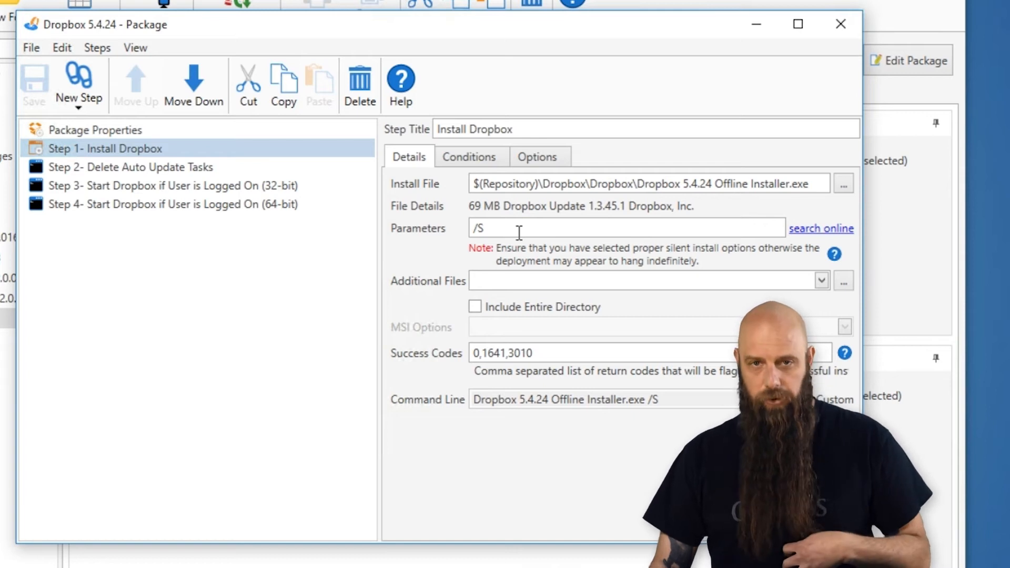
- Review the Delete Auto Update Tasks step's commands and the available new step types, widening the details area to read the full command lines
click(147, 169)
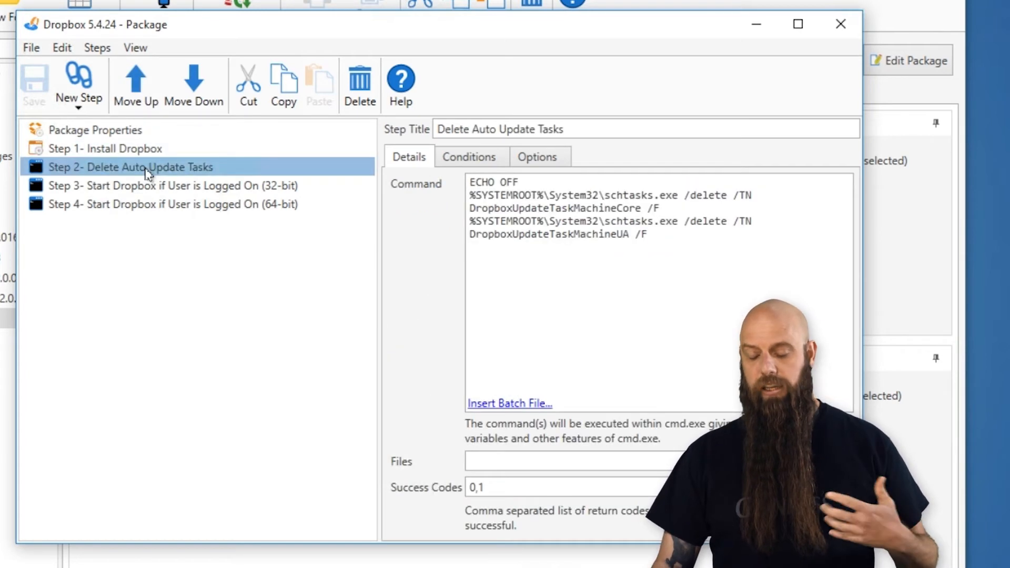
click(79, 101)
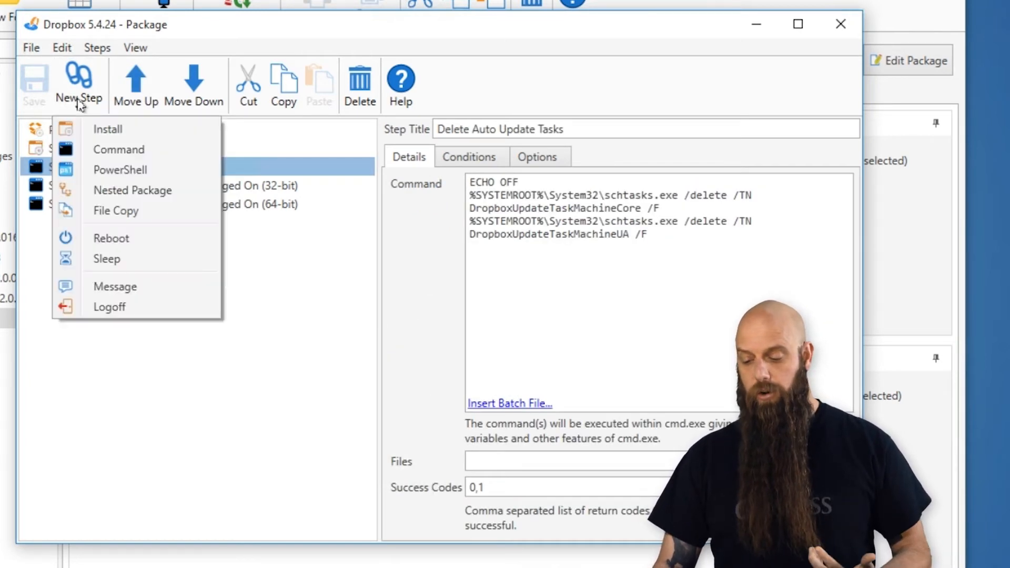
click(284, 466)
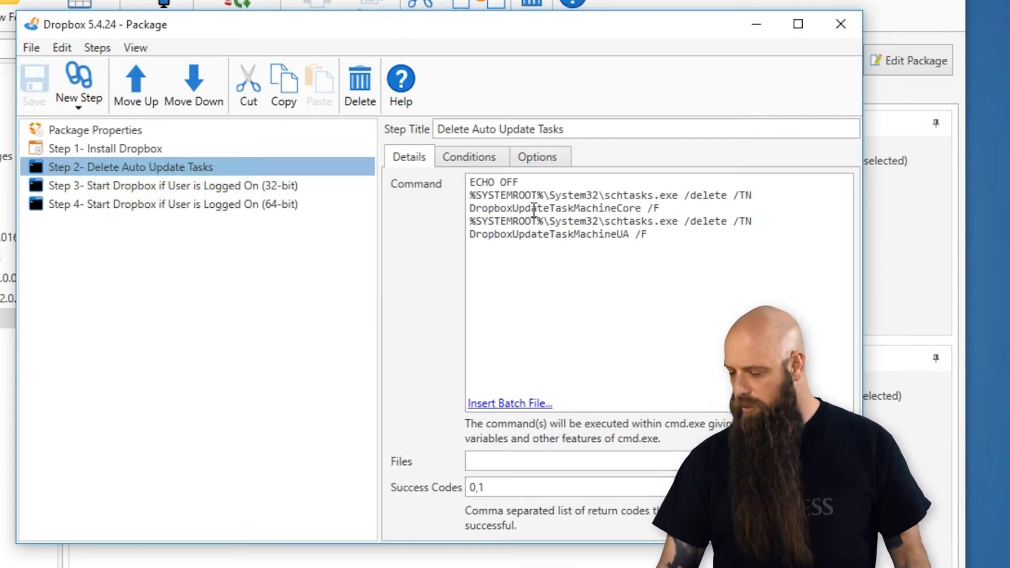
drag(376, 320, 253, 320)
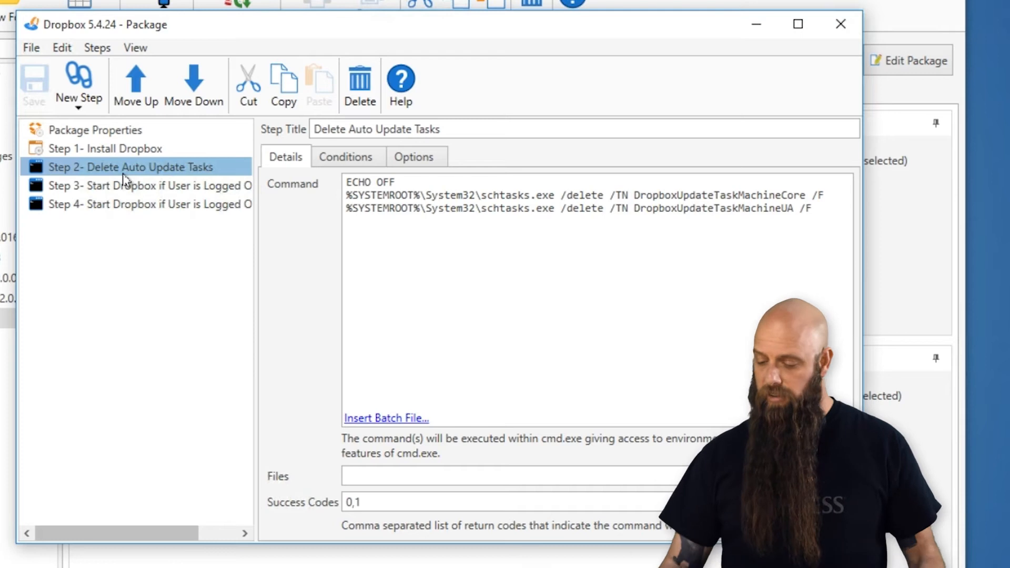
- Examine the command script of the 32-bit Start Dropbox step, widening the step list to show full step names
click(87, 188)
drag(255, 219, 309, 210)
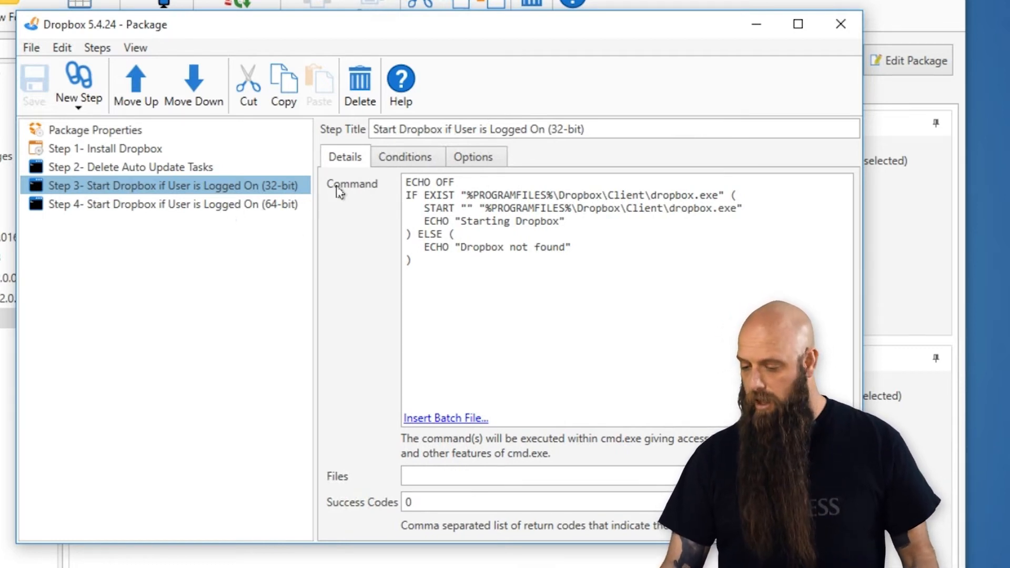
click(349, 165)
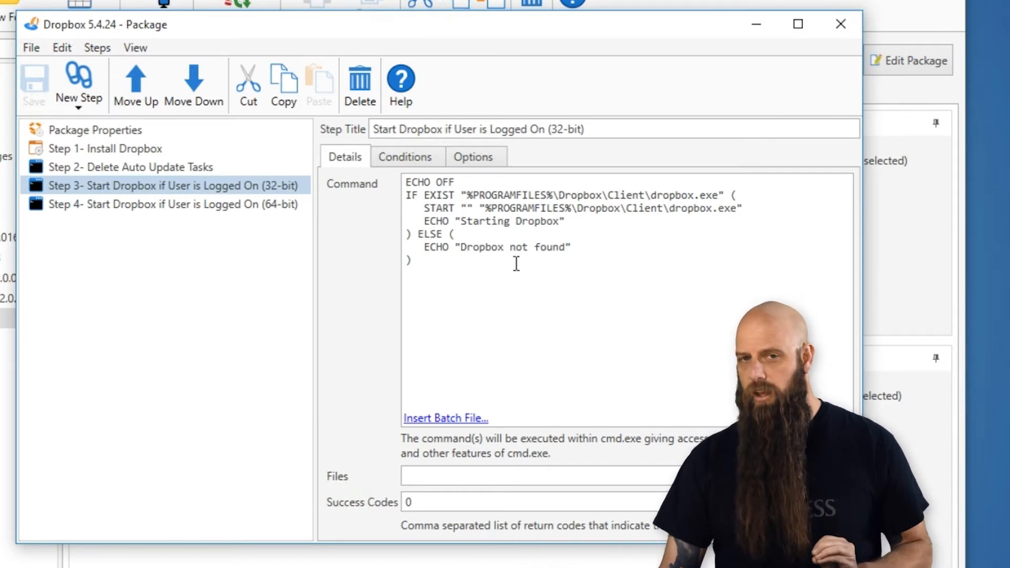
- Check the 32-bit Start Dropbox step's architecture and logged-on conditions, plus its Run As and error mode settings
click(412, 161)
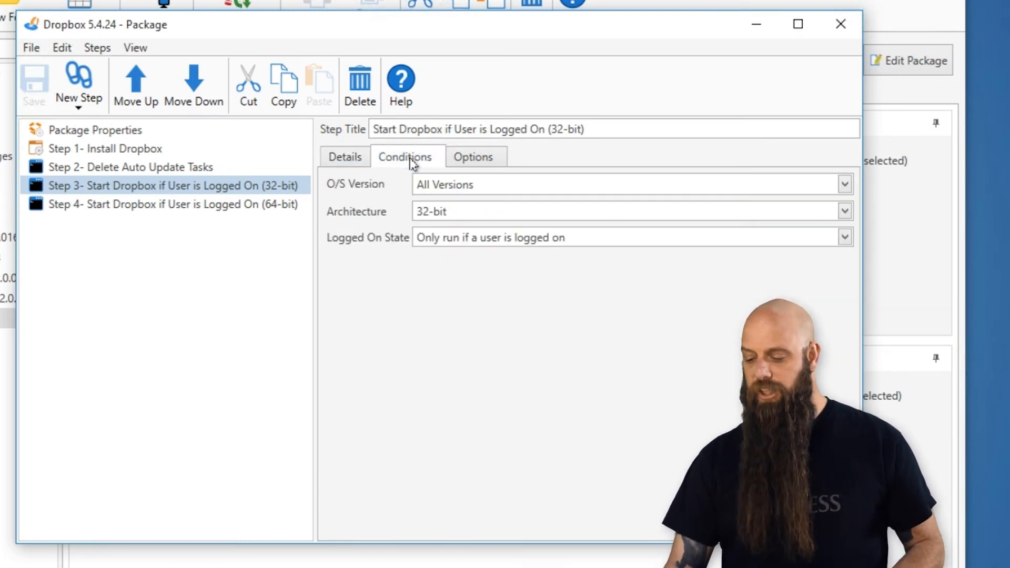
click(429, 240)
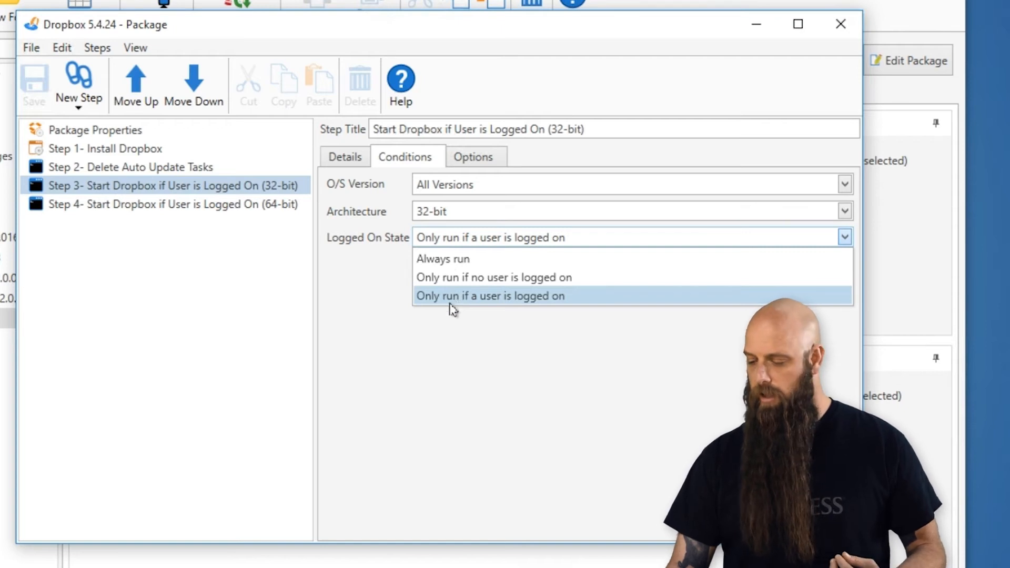
click(446, 322)
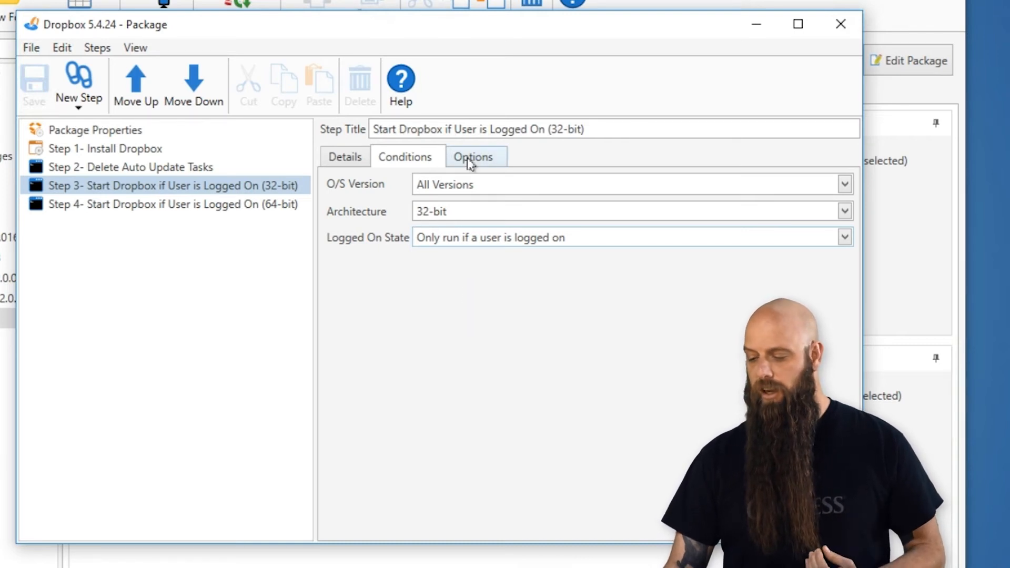
click(470, 160)
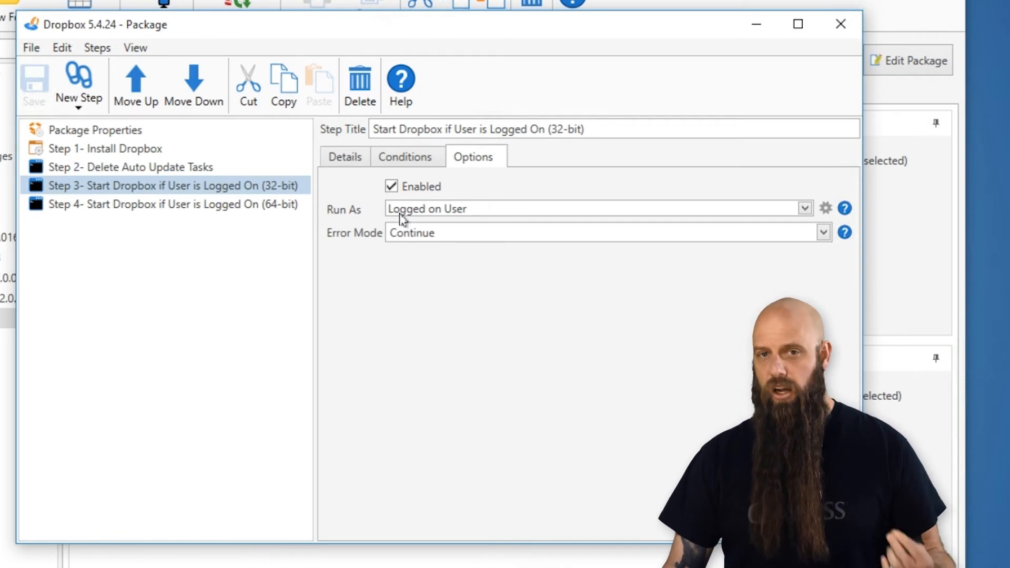
click(413, 164)
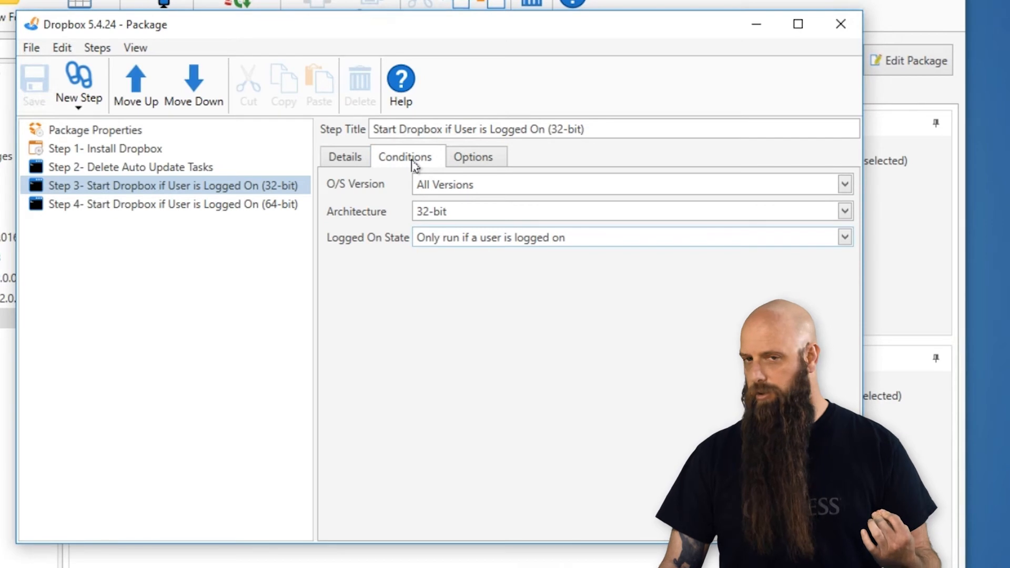
click(458, 158)
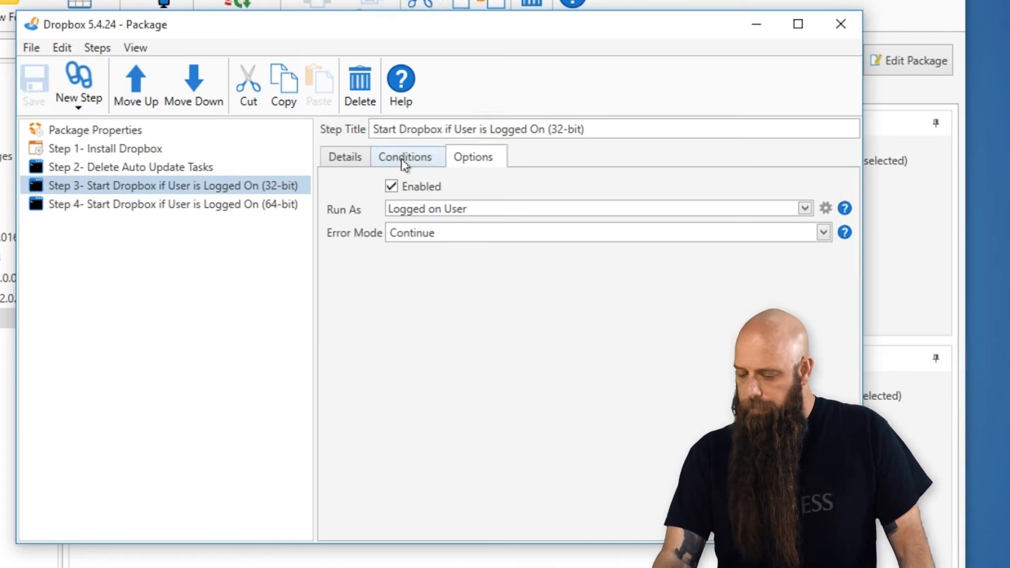
- Compare the 64-bit Start Dropbox step's conditions with the 32-bit one, review its command script, and close the package
click(198, 213)
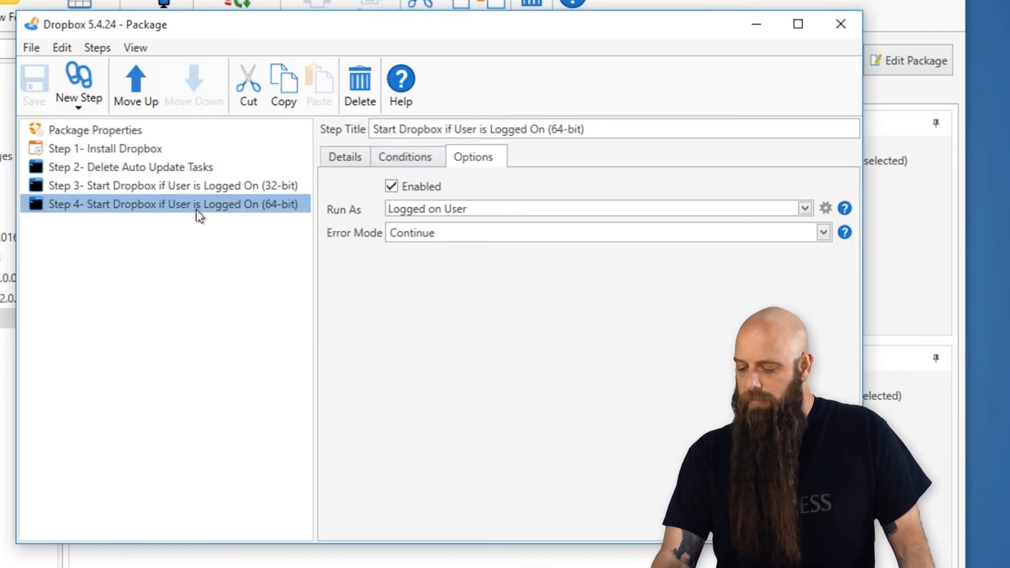
click(352, 162)
click(392, 160)
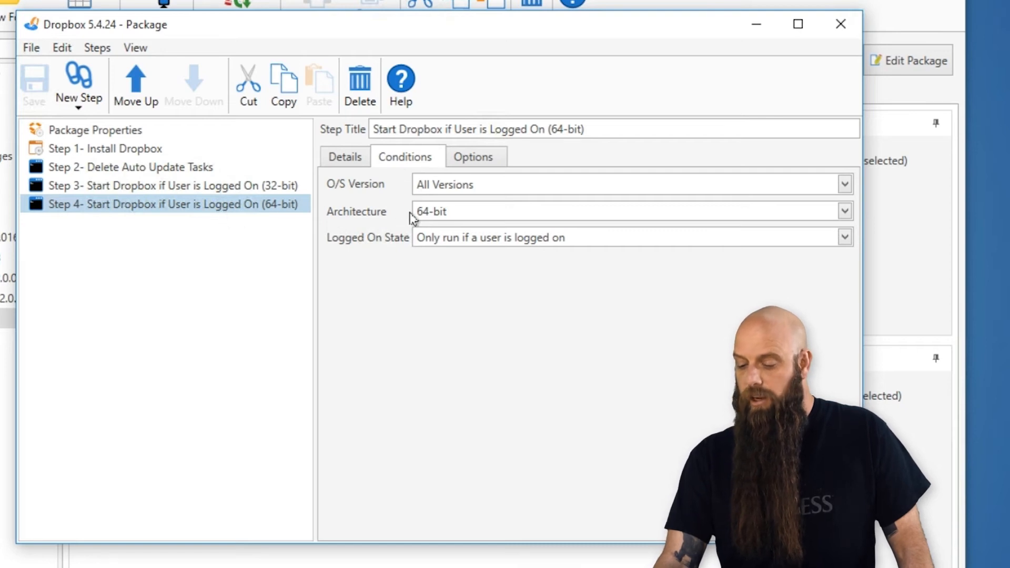
click(241, 189)
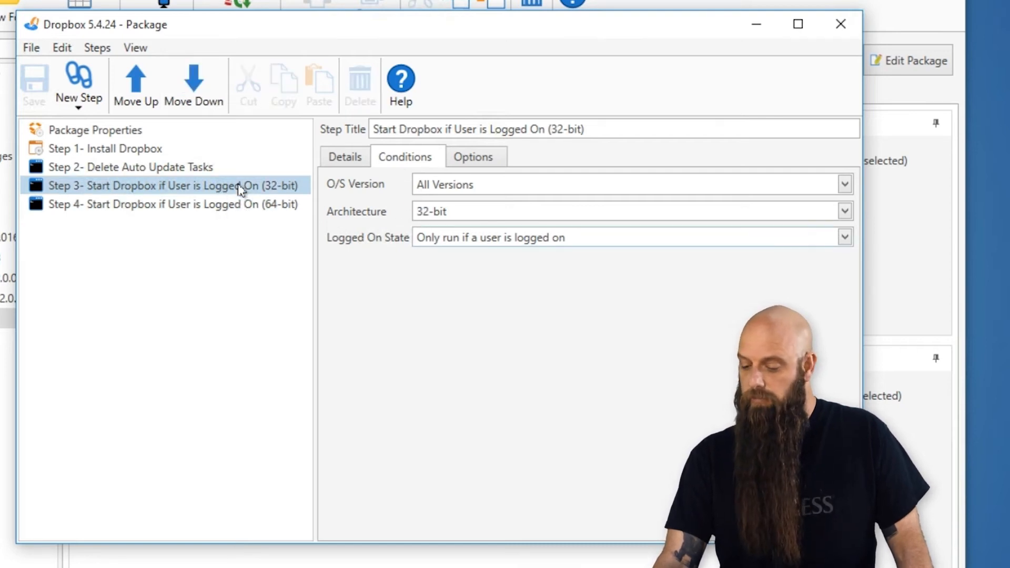
click(305, 204)
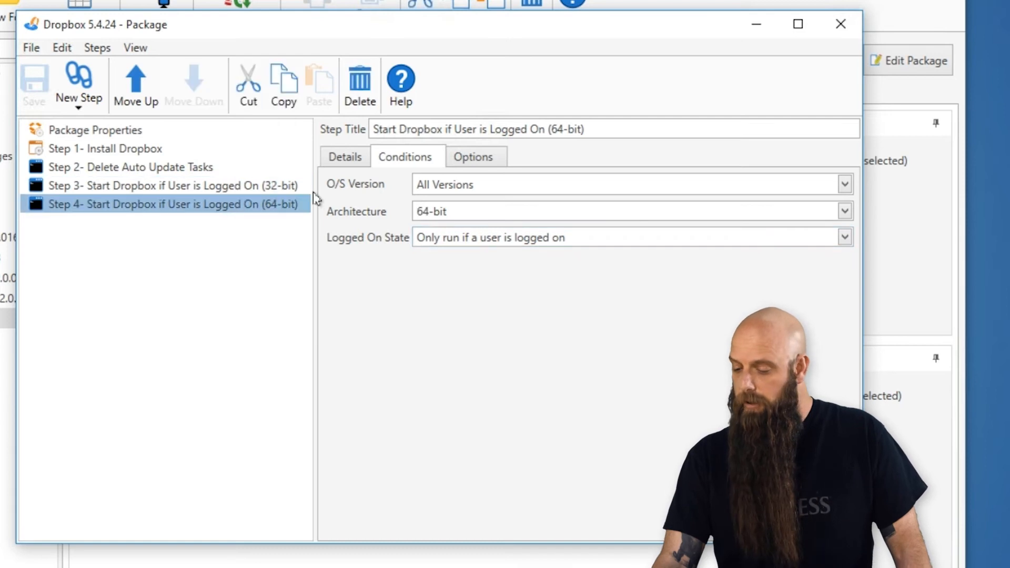
click(345, 157)
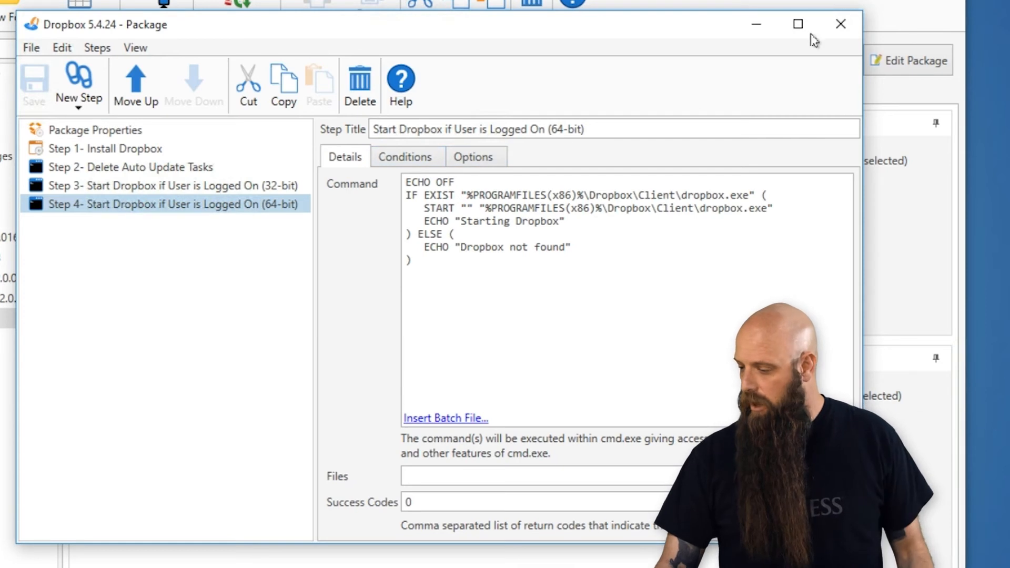
click(840, 26)
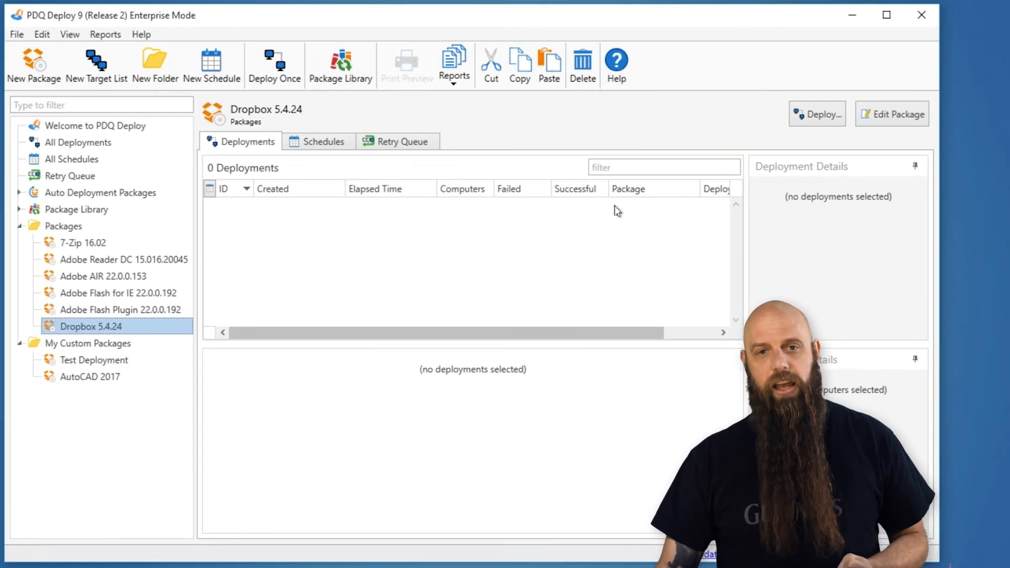
- Set up a one-time deployment of Dropbox 5.4.24 with costanza, abraham and dunmire as target computers
click(799, 108)
click(813, 138)
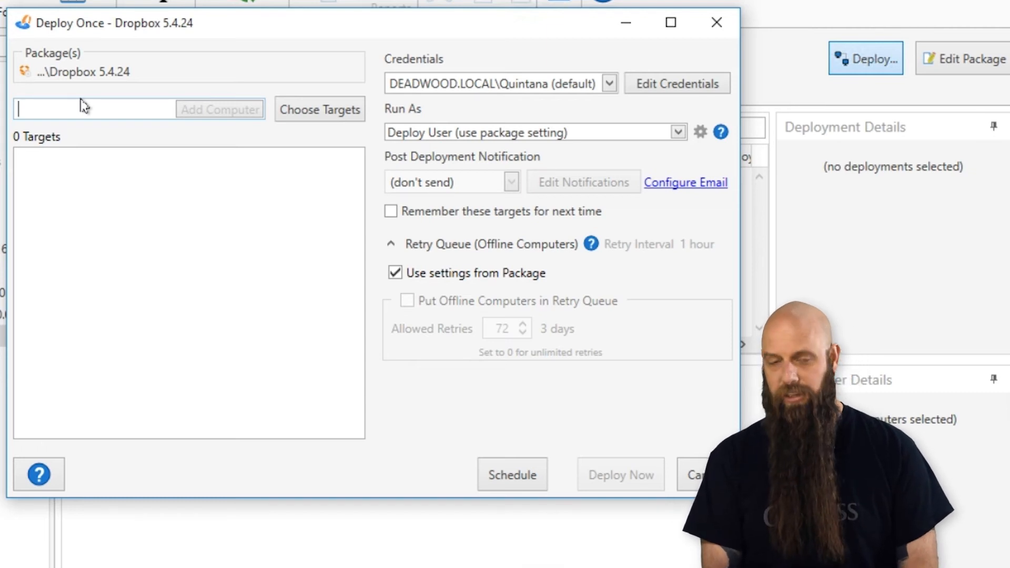
text(costanza)
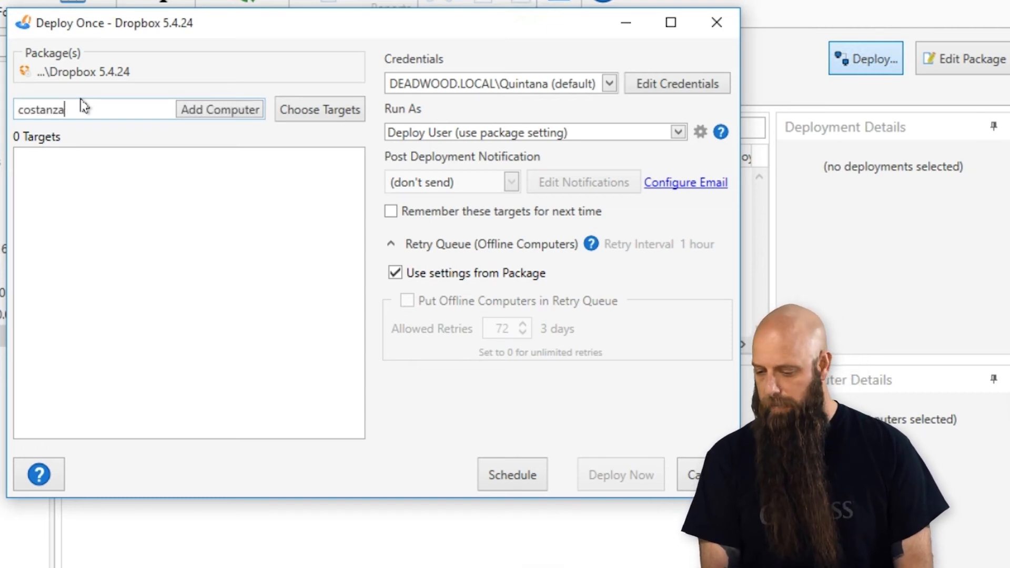
key(Return)
text(abraham)
key(Return)
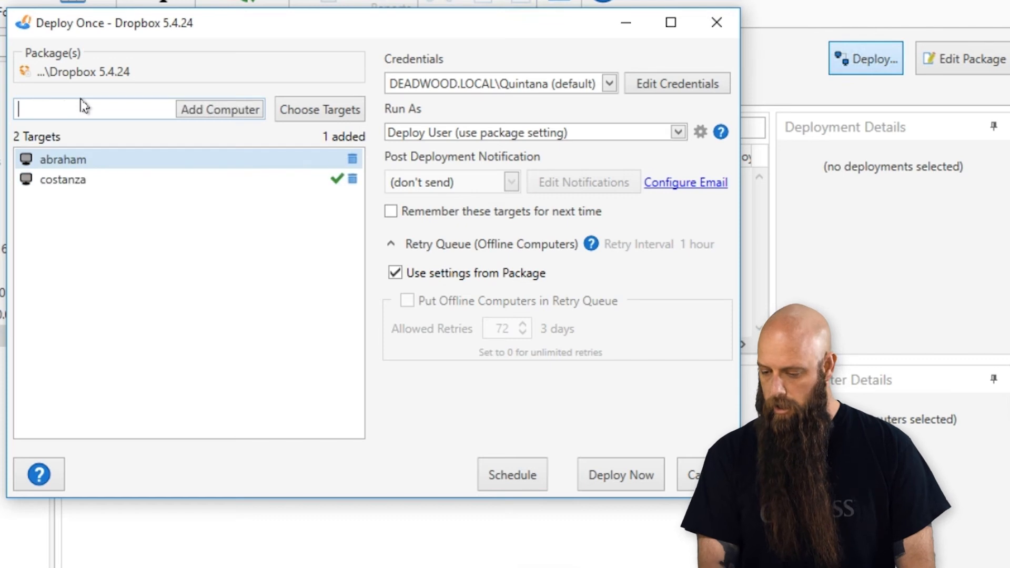
text(dunmire)
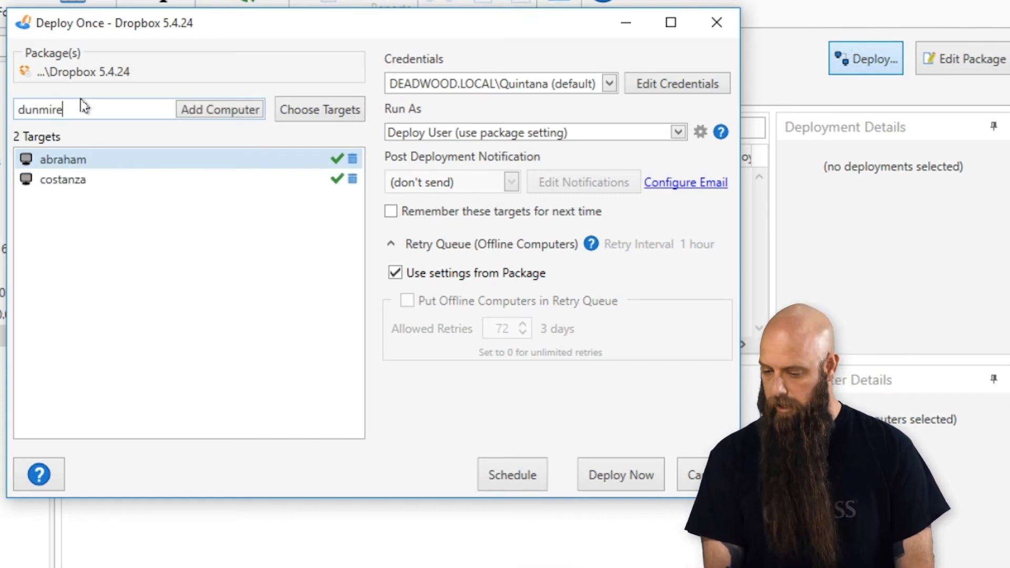
key(Return)
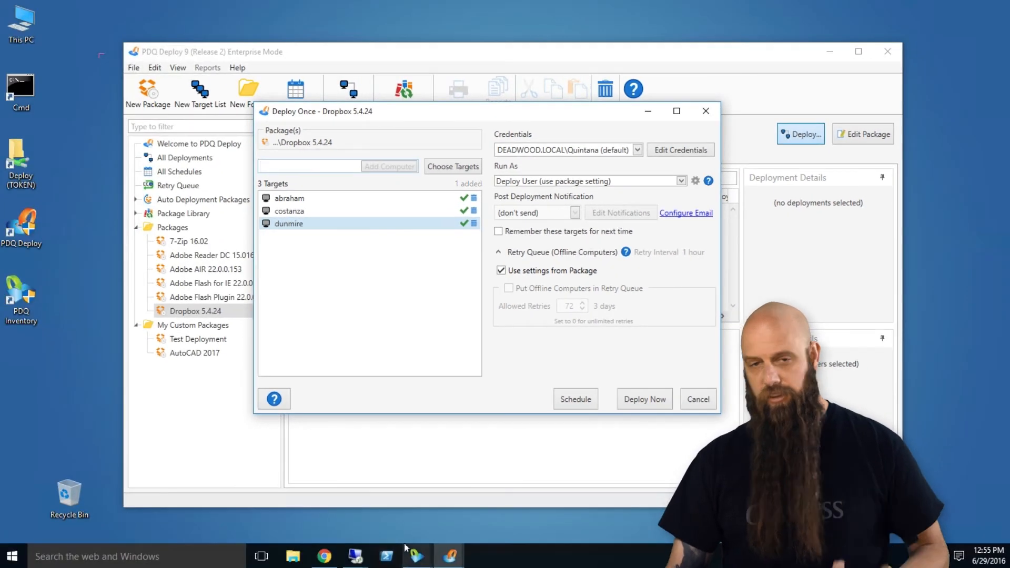
- Inspect the remote desktops of ABRAHAM and COSTANZA for an existing Dropbox installation, minimising each when done
mouse_move(356, 559)
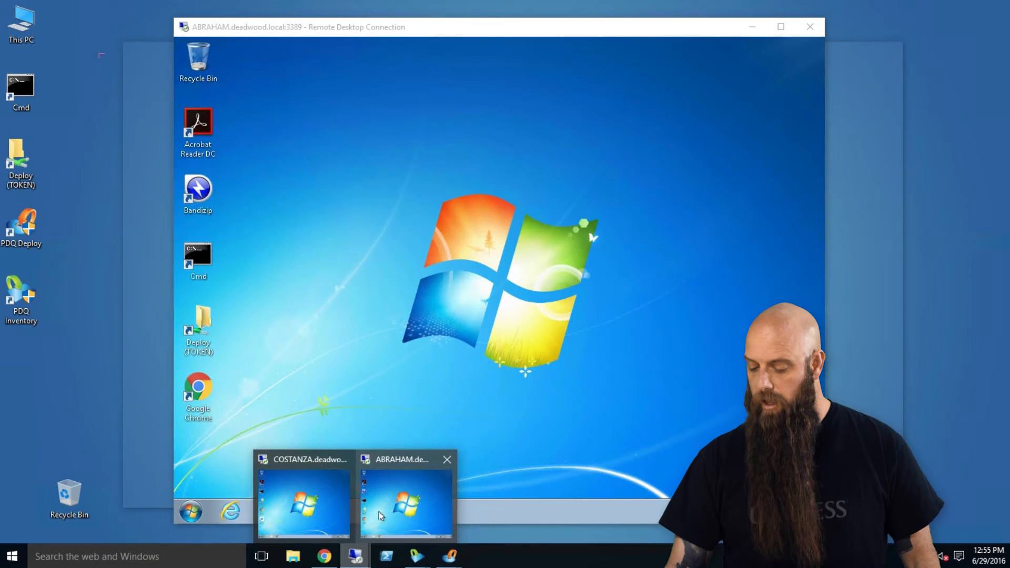
click(381, 515)
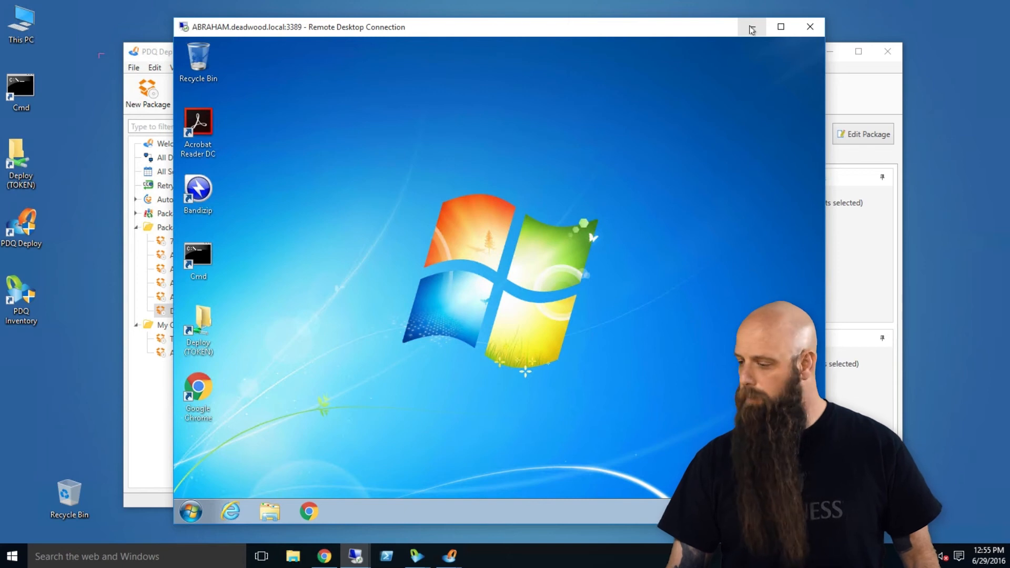
click(752, 27)
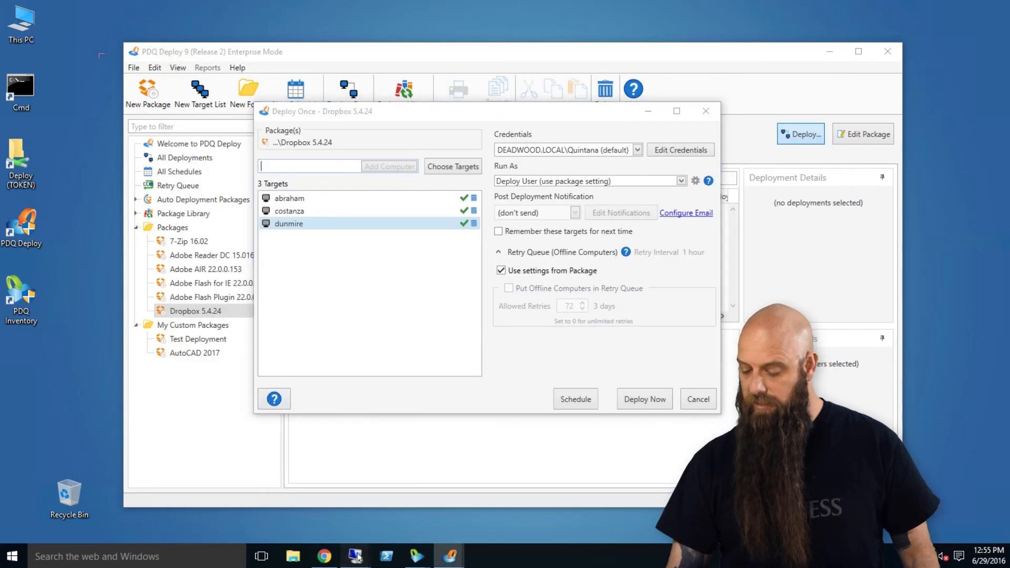
mouse_move(356, 557)
click(337, 494)
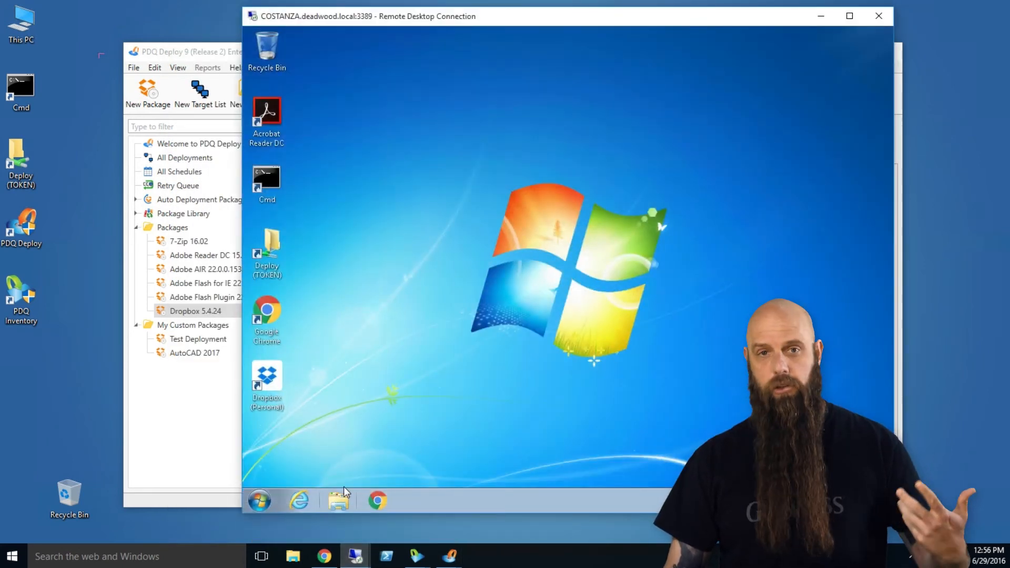
click(784, 500)
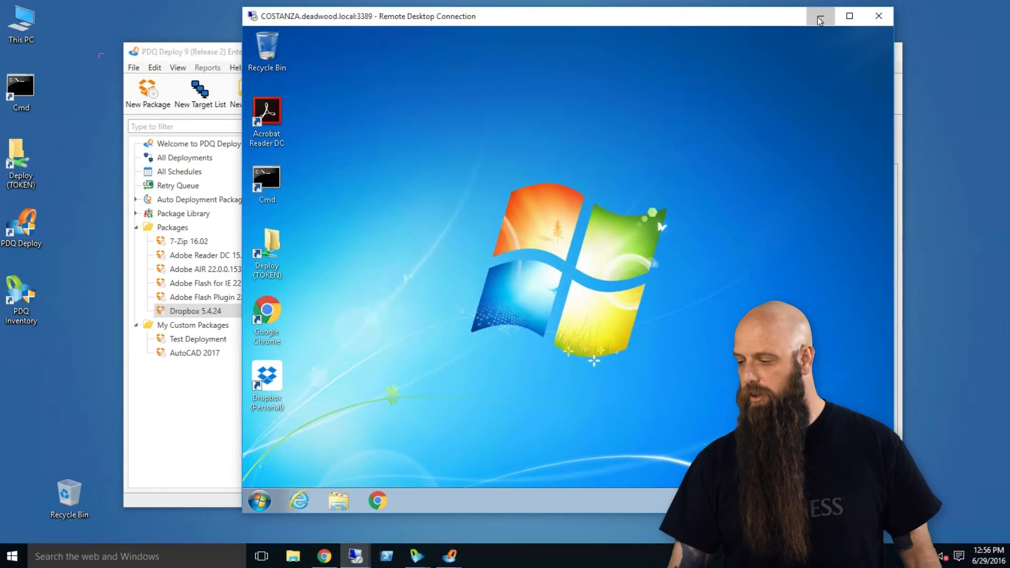
click(820, 20)
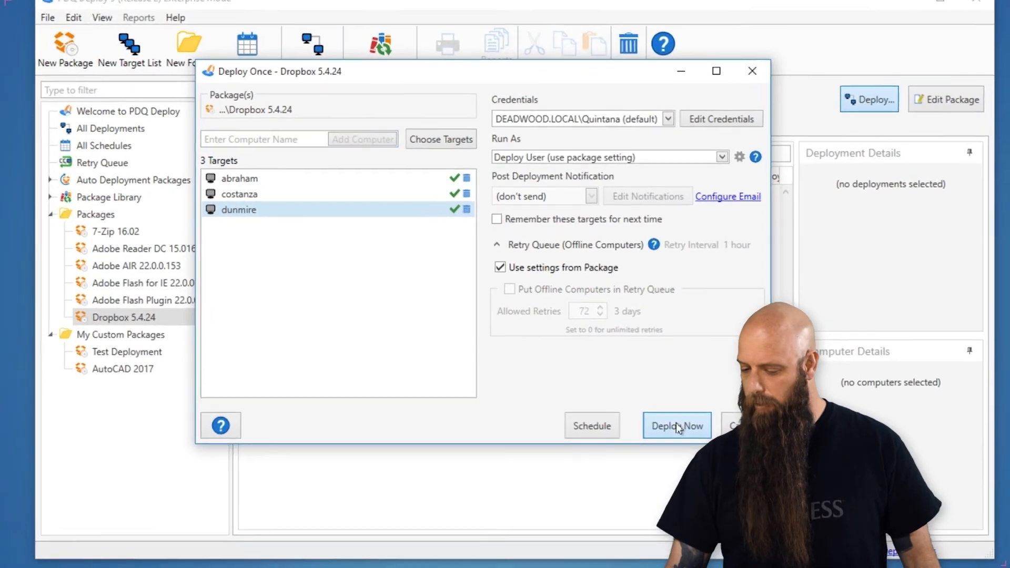
- Start the Dropbox 5.4.24 deployment to the three listed targets immediately
click(644, 398)
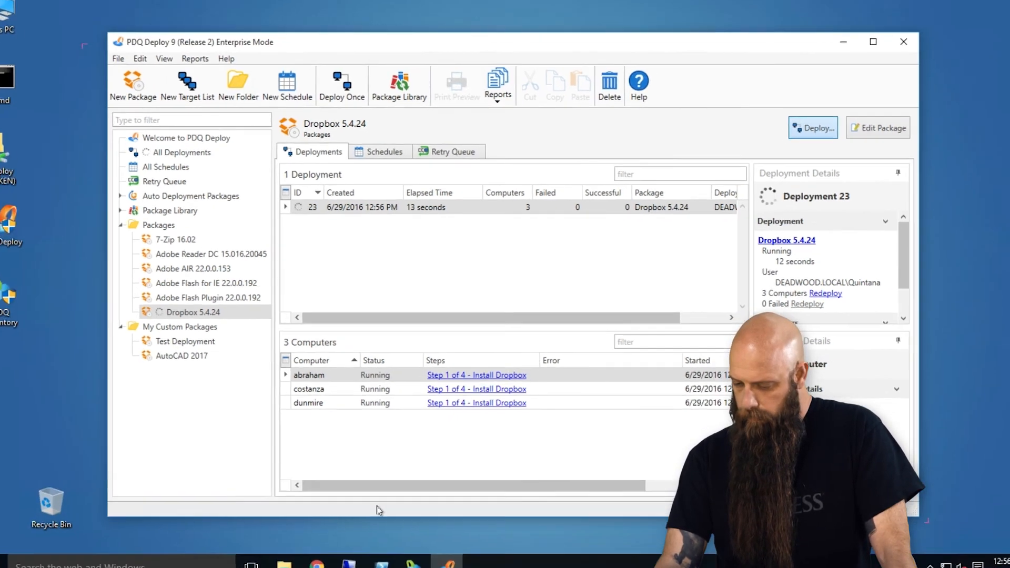
- Bring up COSTANZA's remote desktop and check its hidden notification icons for Dropbox while the deployment runs
mouse_move(350, 566)
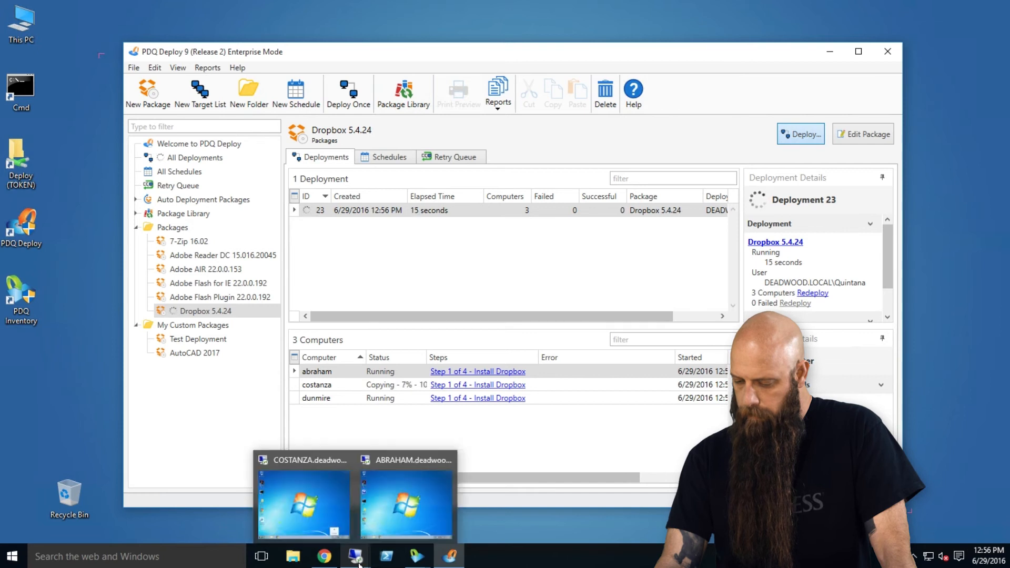
mouse_move(420, 537)
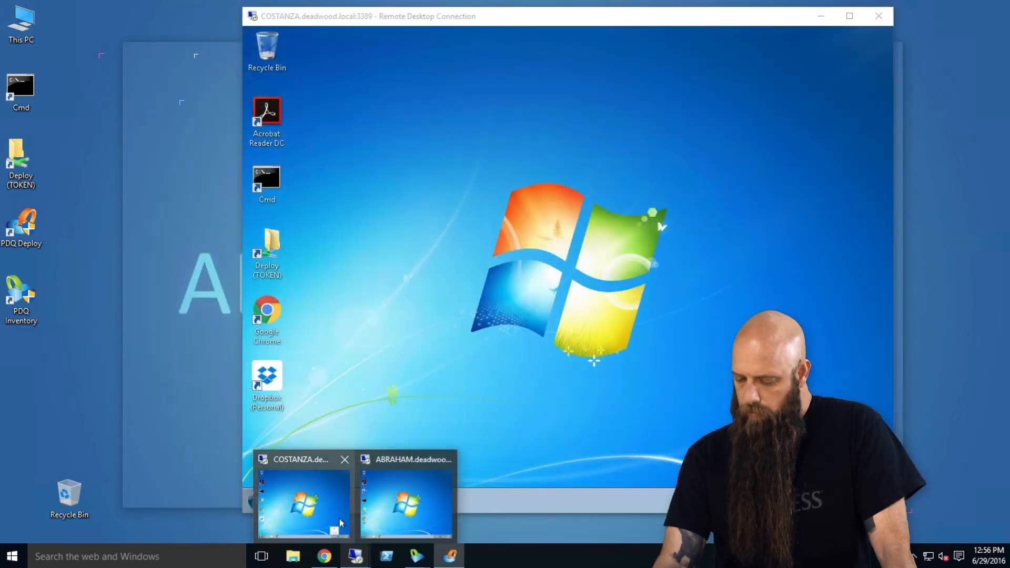
click(332, 505)
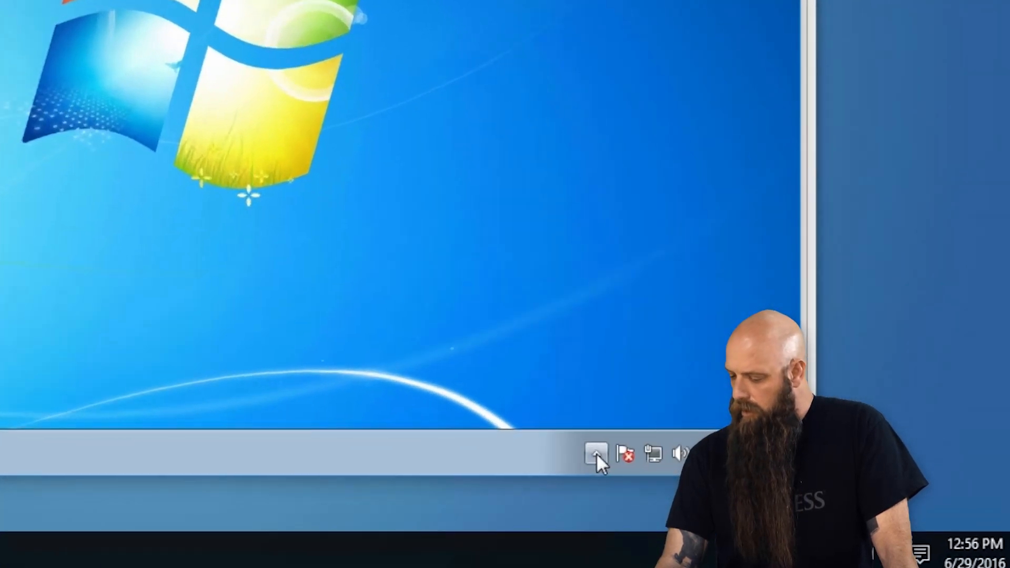
click(596, 453)
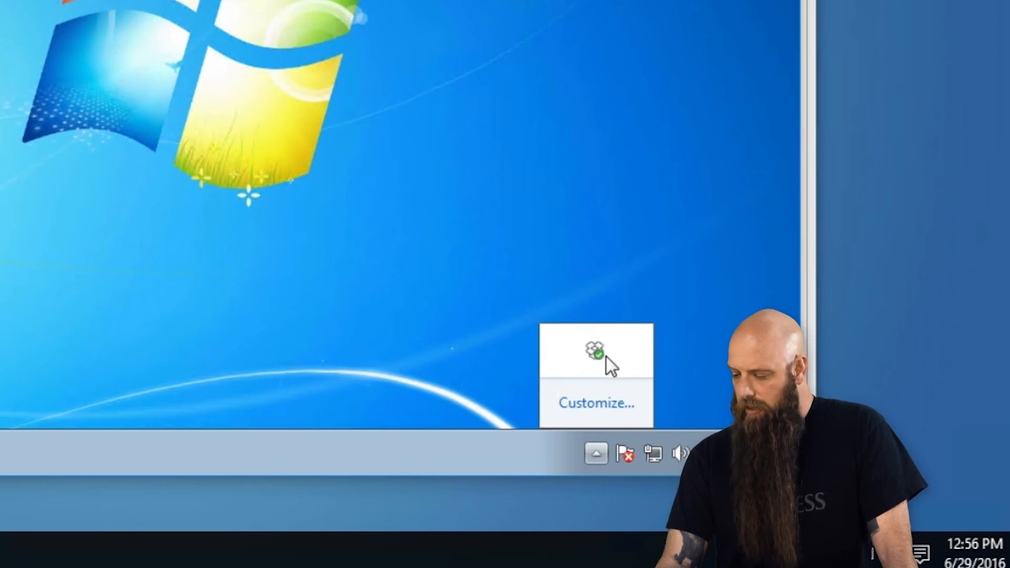
mouse_move(606, 359)
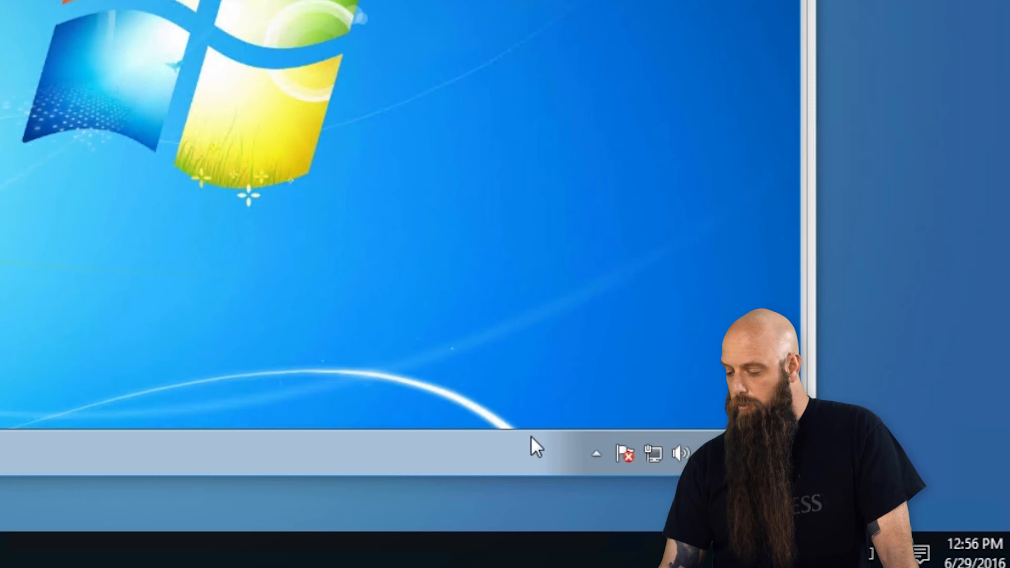
click(593, 448)
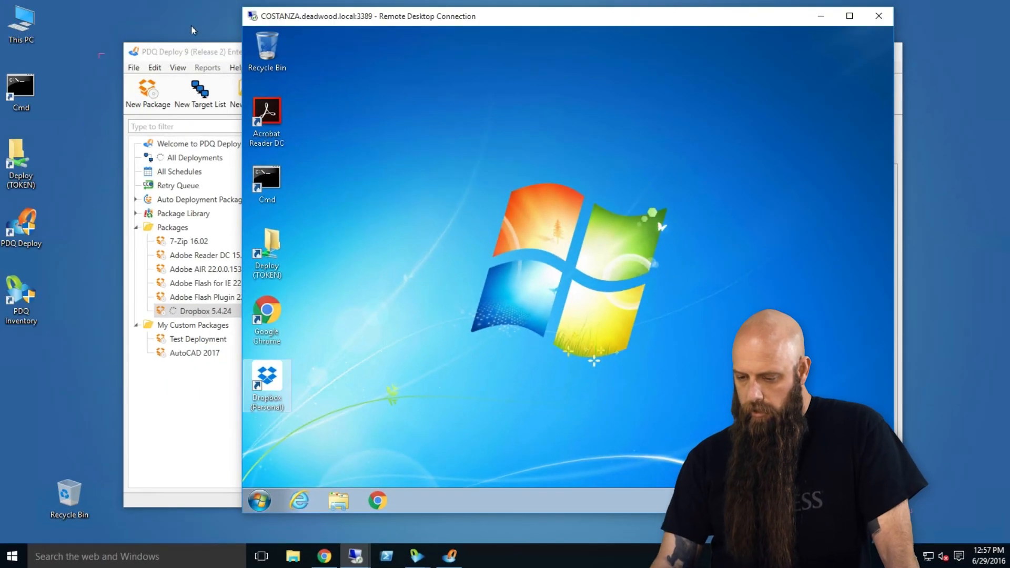
- Check the Dropbox deployment's progress in PDQ Deploy, recheck COSTANZA's notification area for Dropbox, and minimise that remote session
click(193, 52)
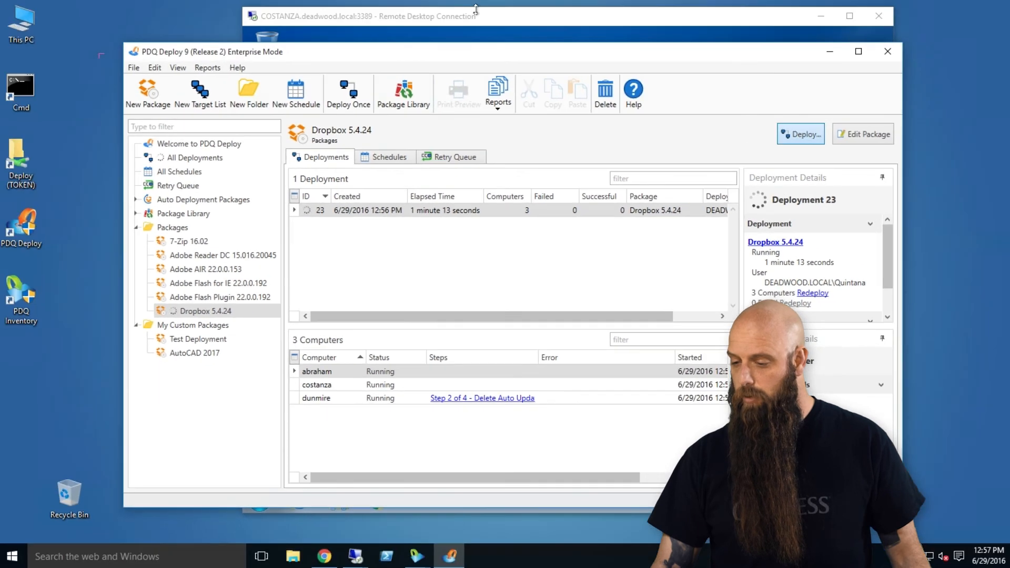
click(473, 9)
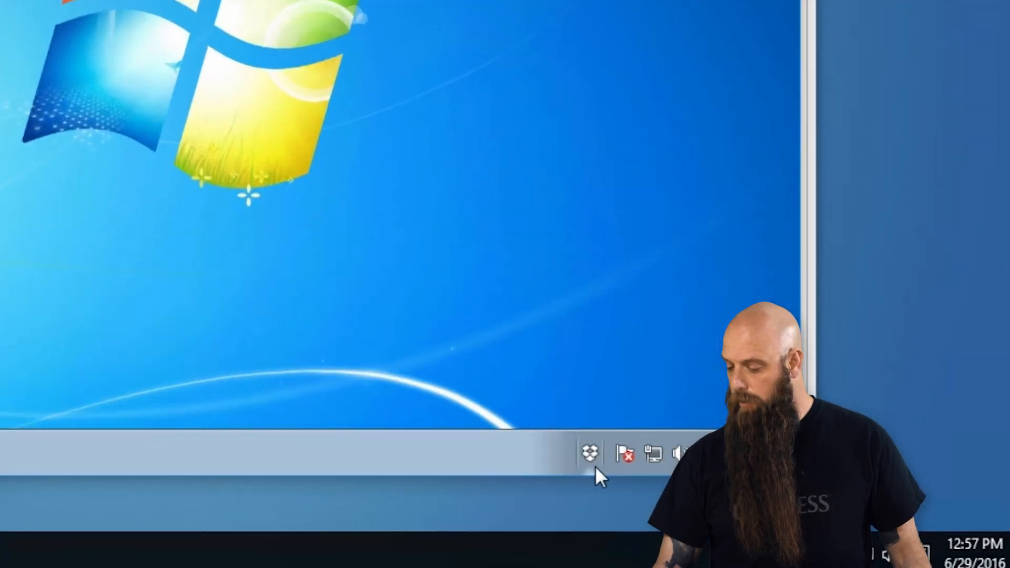
mouse_move(766, 500)
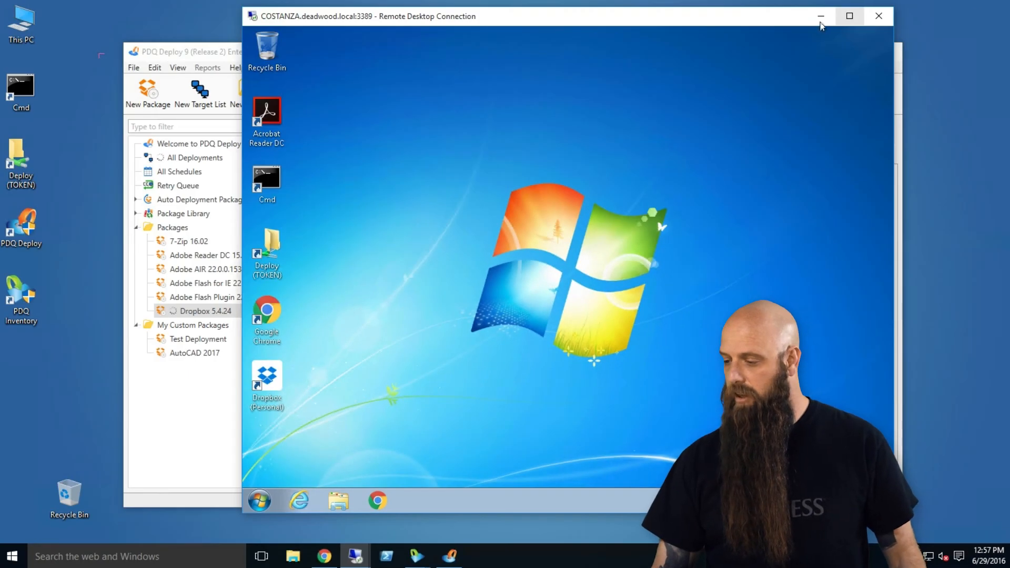
click(820, 21)
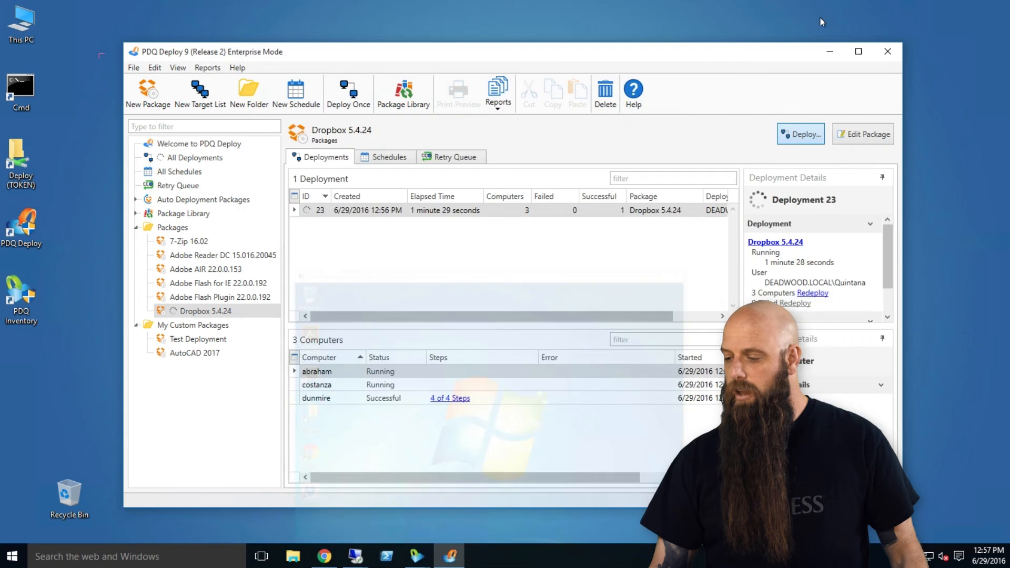
- On ABRAHAM's remote desktop, look for the Dropbox.exe process in Task Manager, and close Task Manager when done
mouse_move(355, 556)
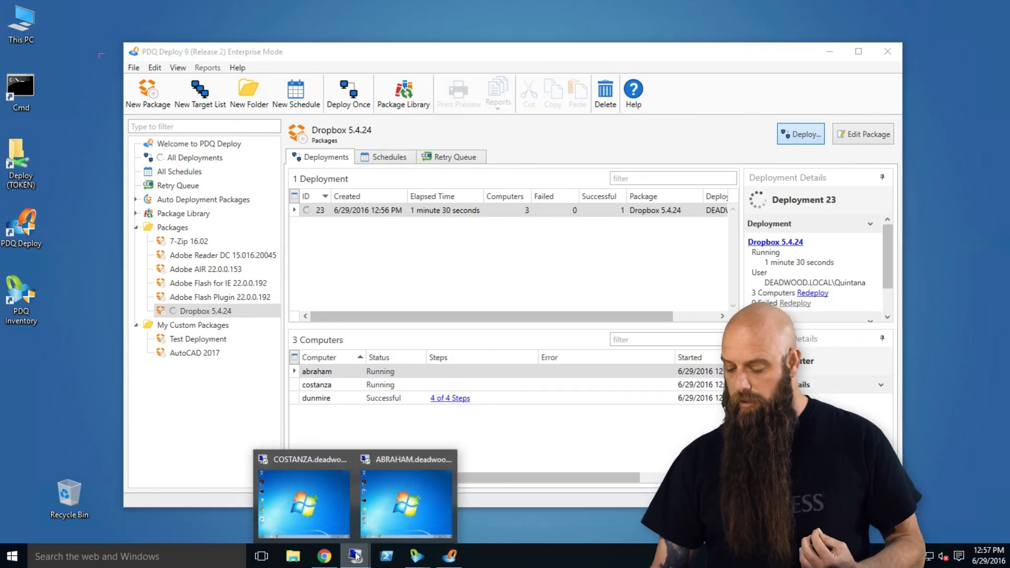
click(383, 523)
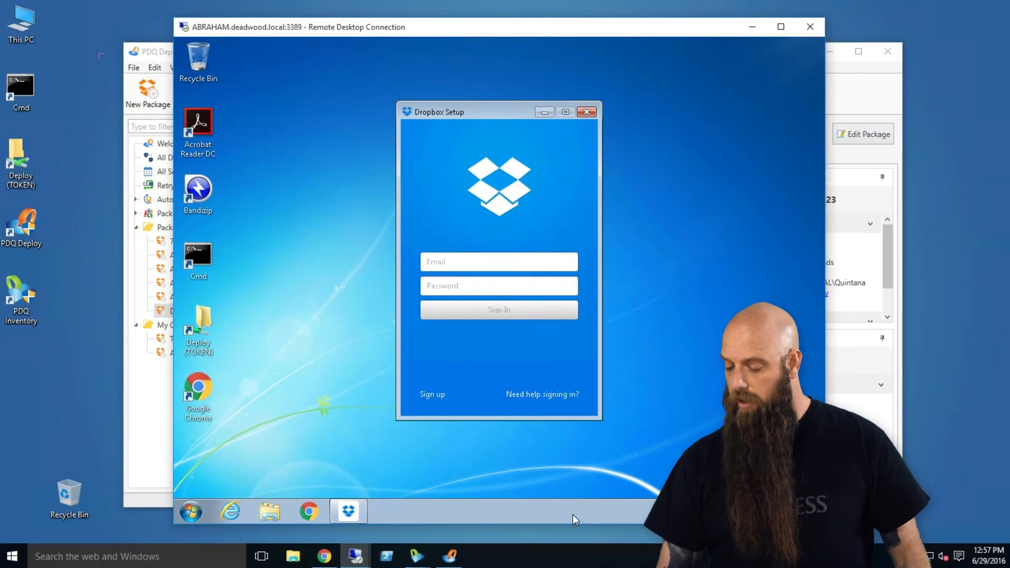
right_click(574, 520)
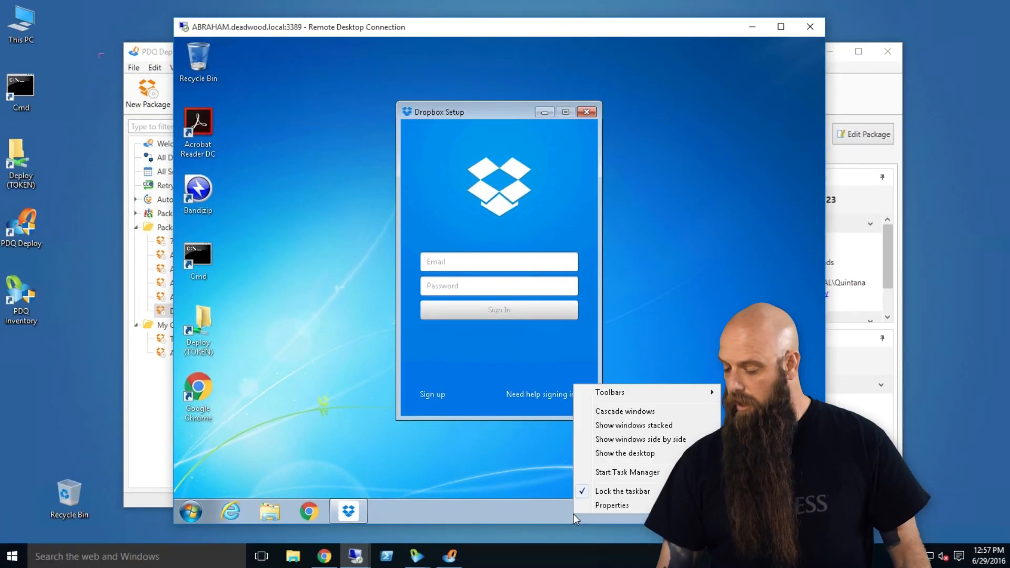
click(610, 472)
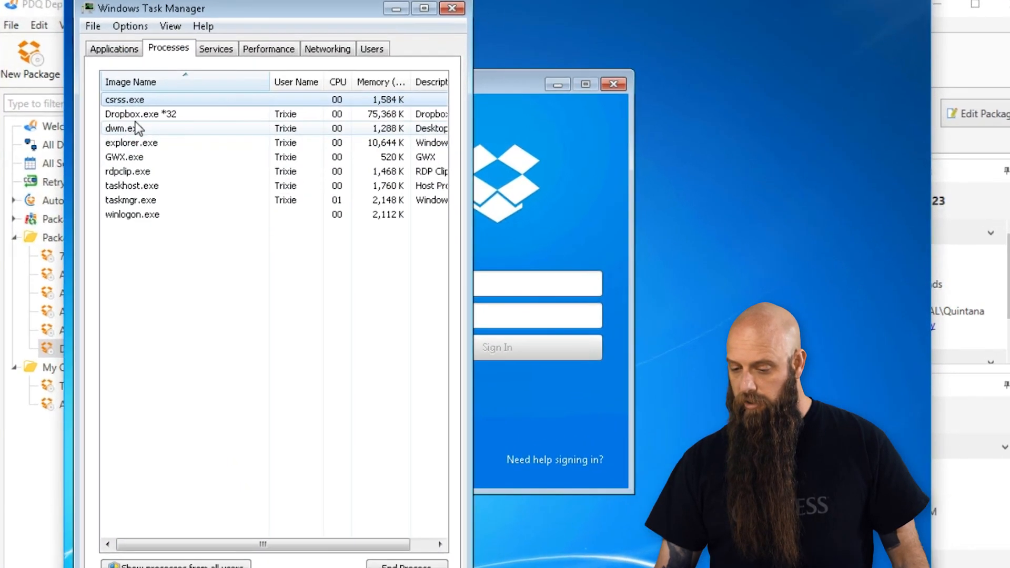
click(131, 114)
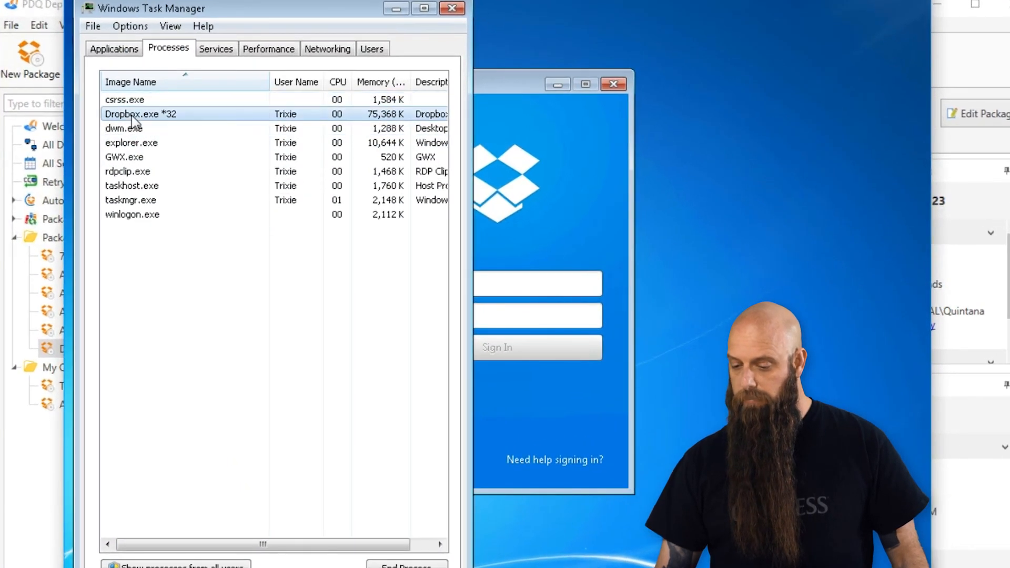
click(453, 10)
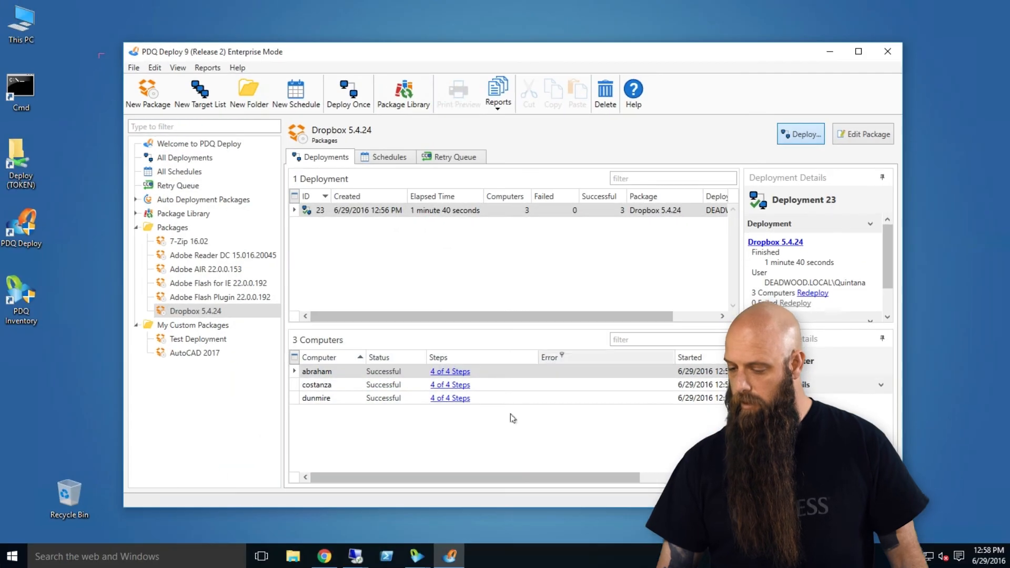
- On COSTANZA's remote desktop, open Task Manager and examine the running processes for Dropbox.exe
mouse_move(351, 558)
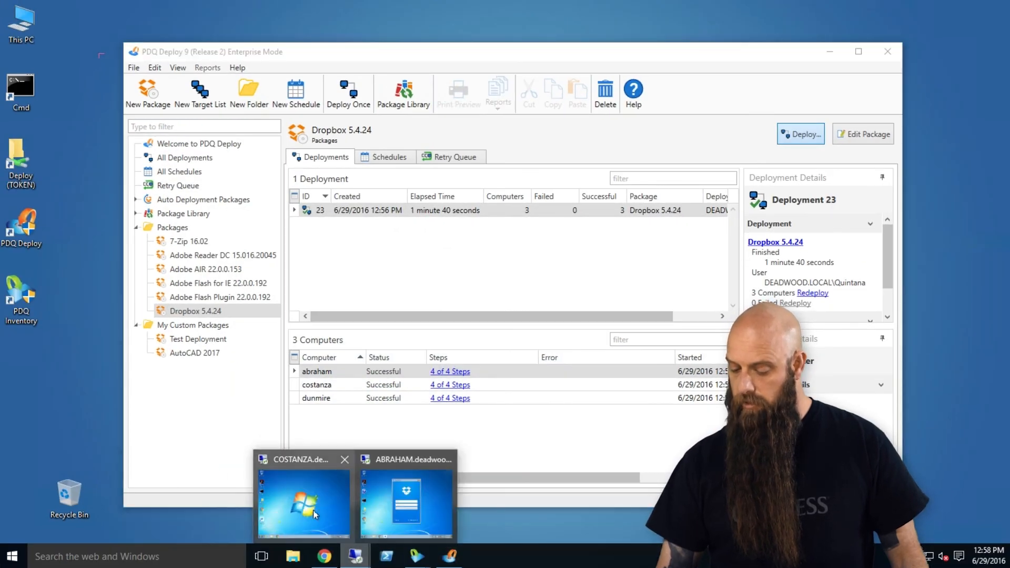
click(304, 526)
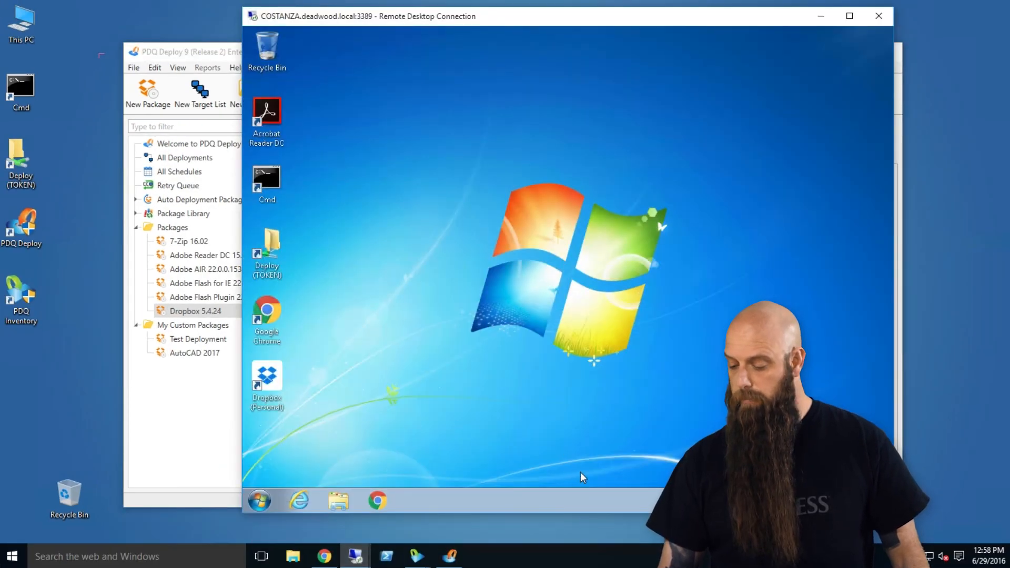
right_click(564, 499)
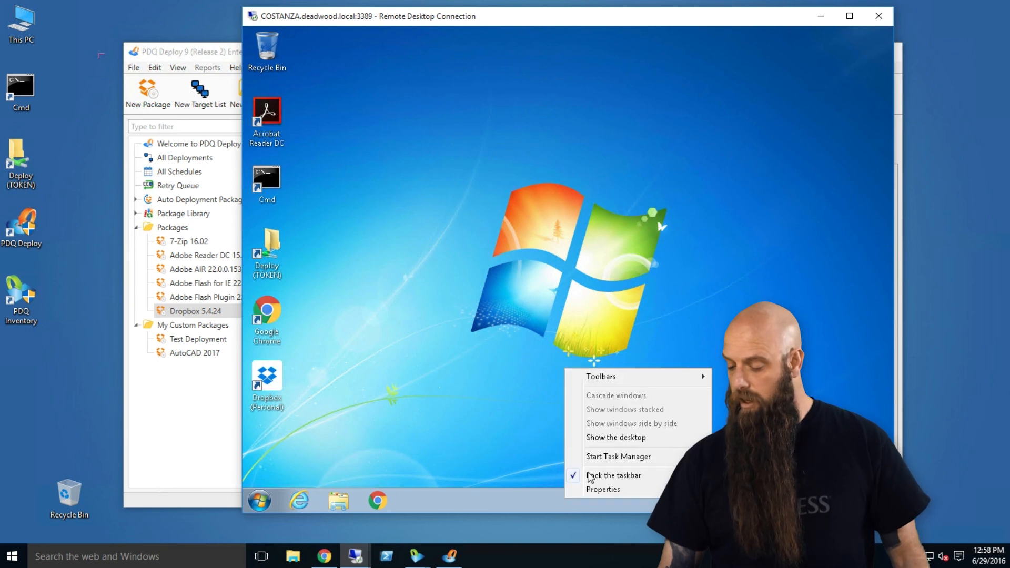
click(596, 459)
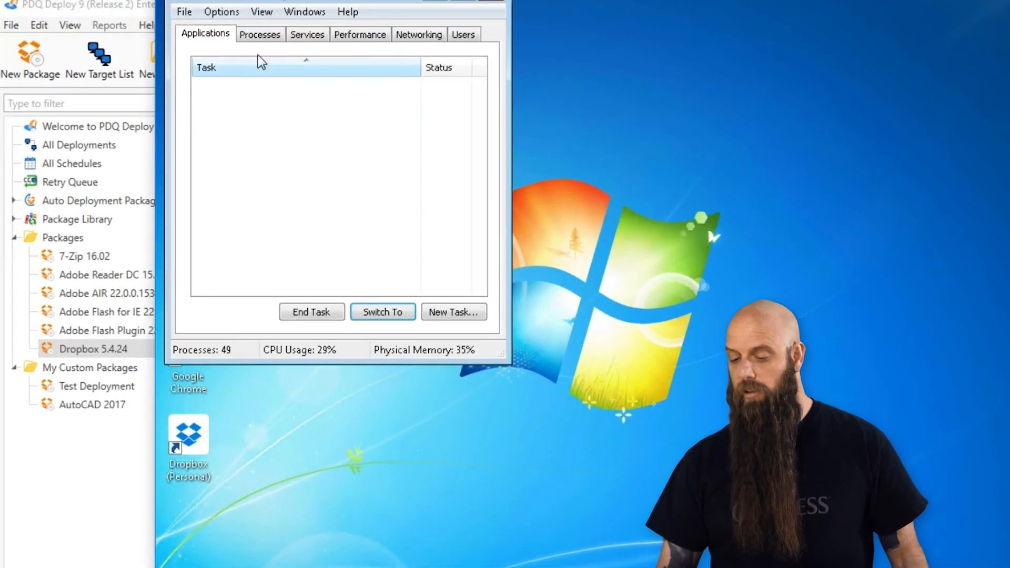
click(288, 67)
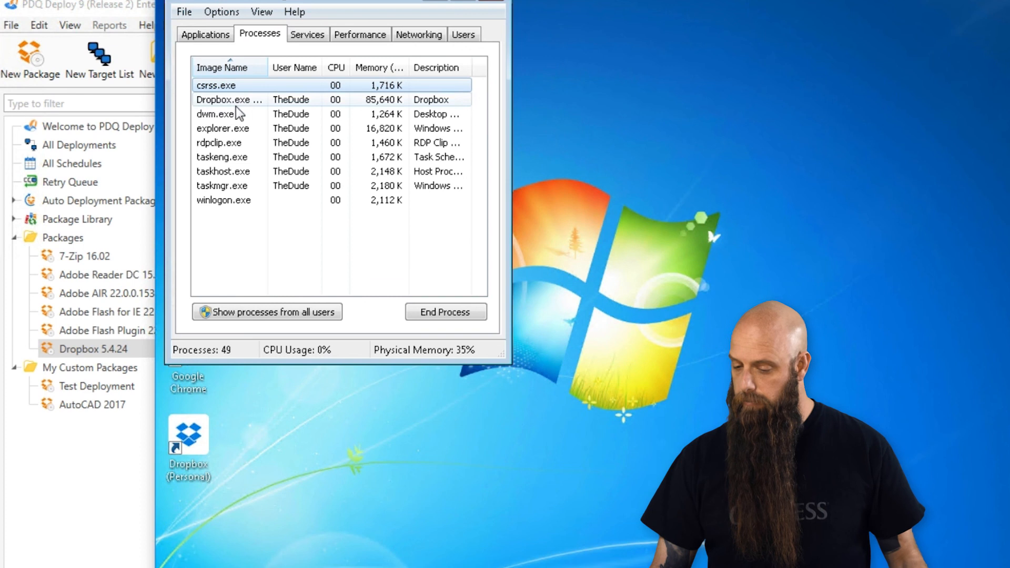